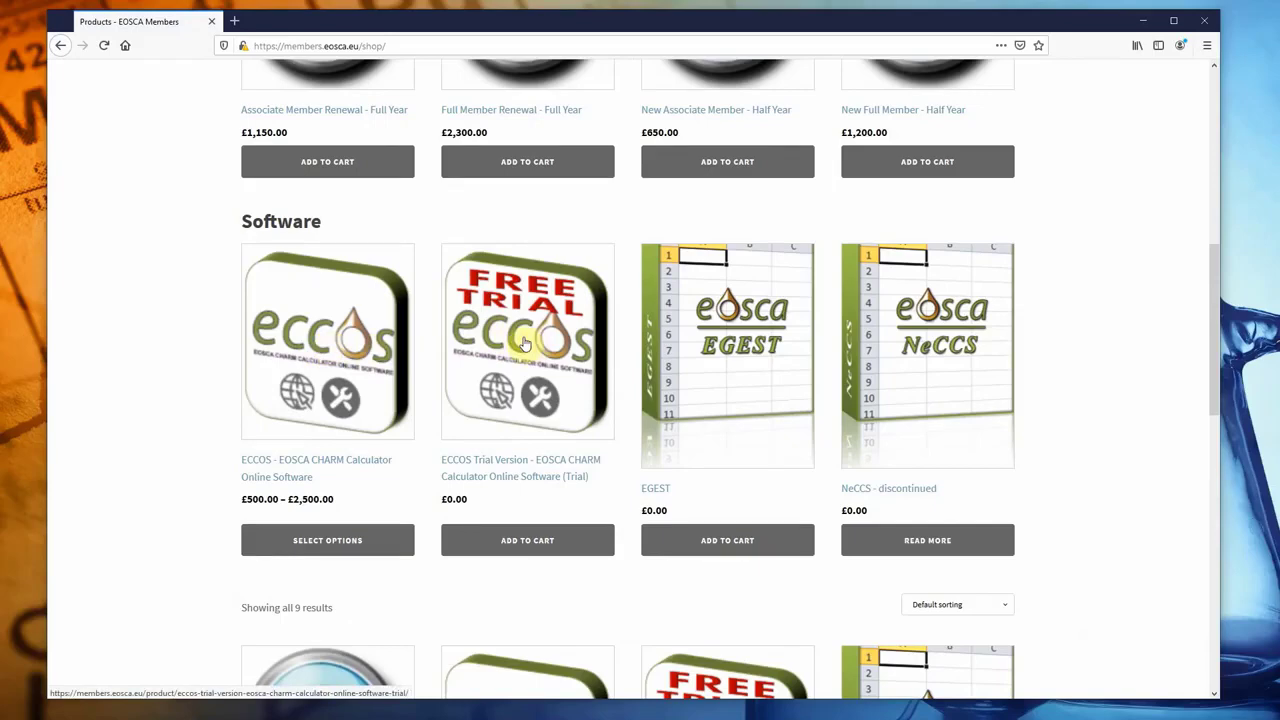
- Add the free ECCOS Trial Version to the cart and view the cart at £0.00
left_click(523, 342)
scroll(611, 423, "down", 5)
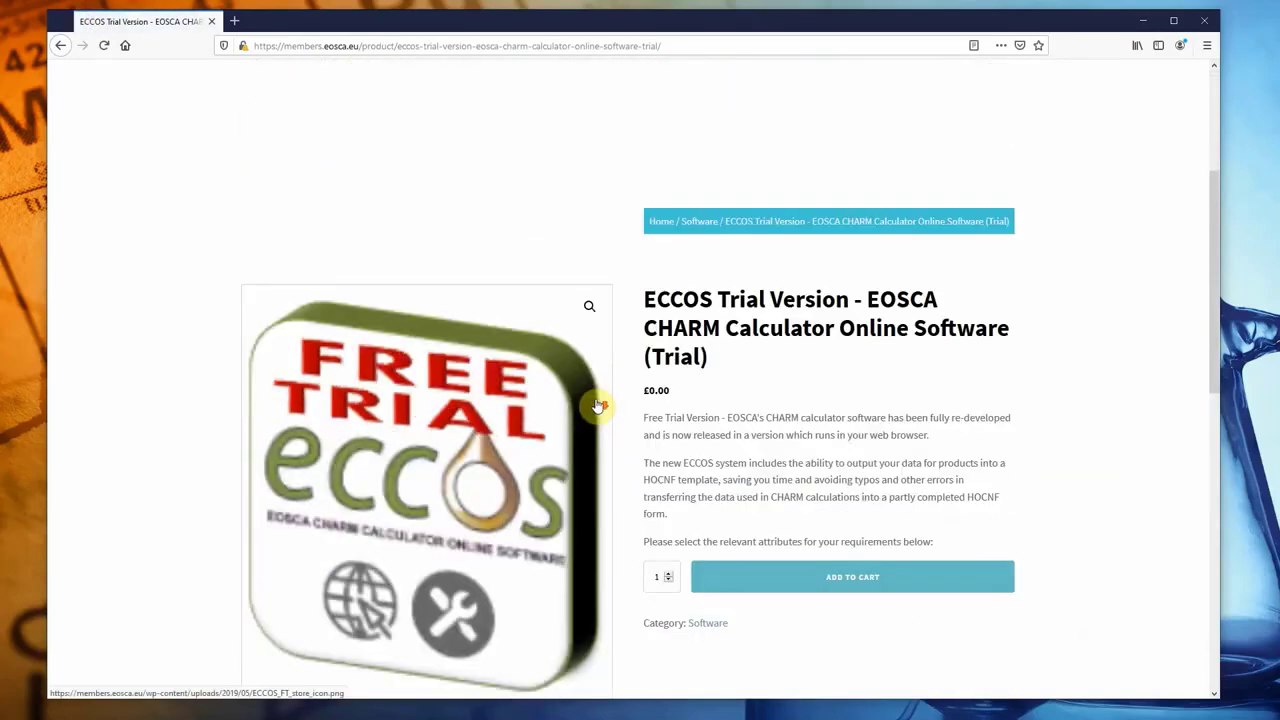
left_click(855, 309)
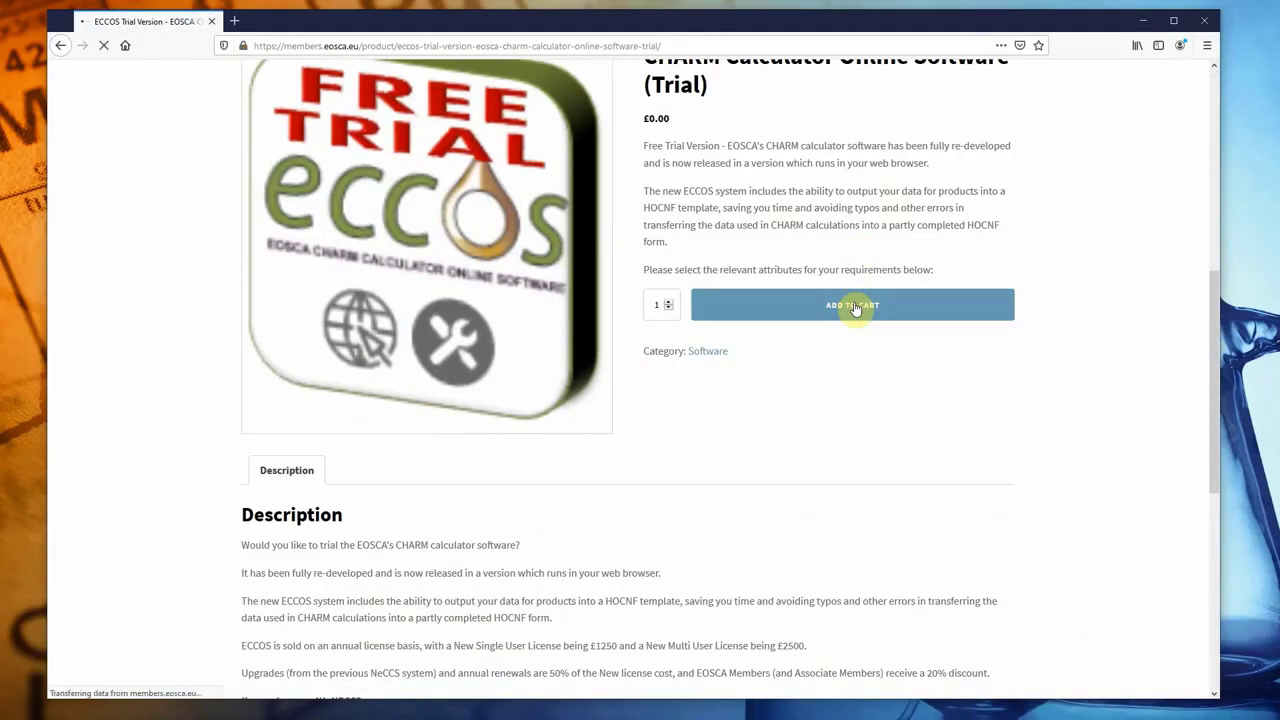
scroll(642, 328, "down", 6)
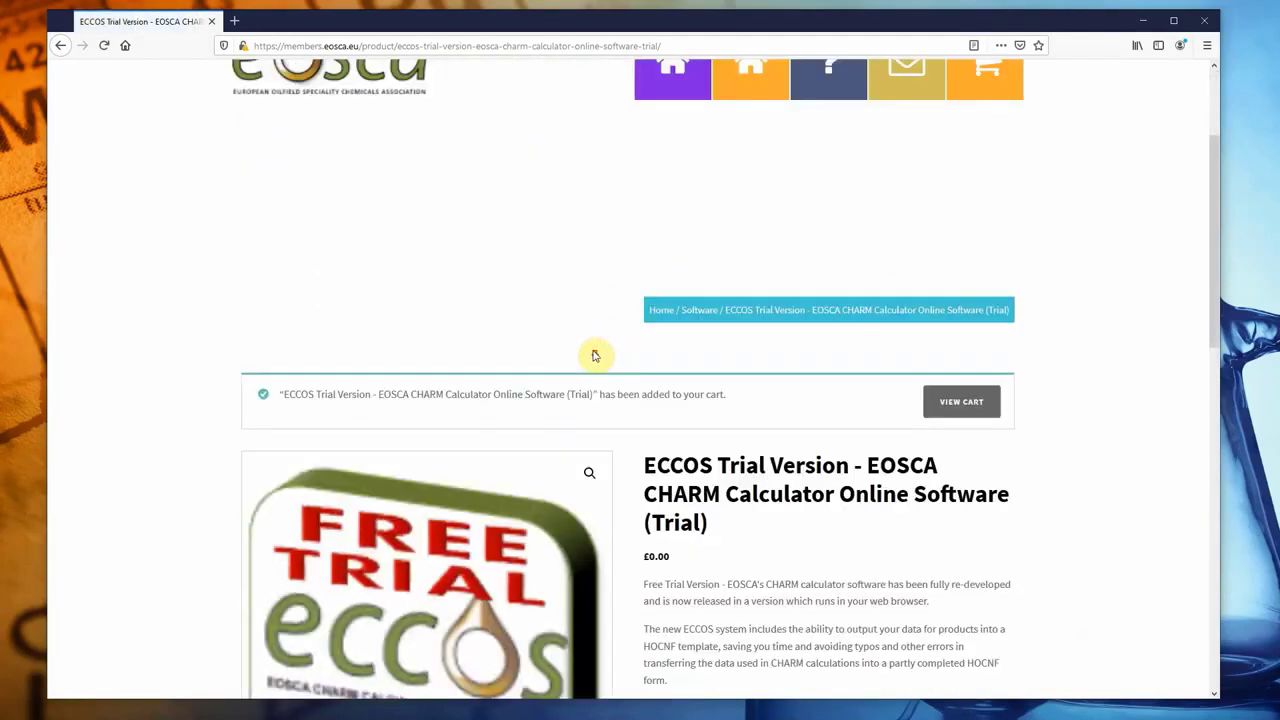
scroll(1017, 117, "up", 3)
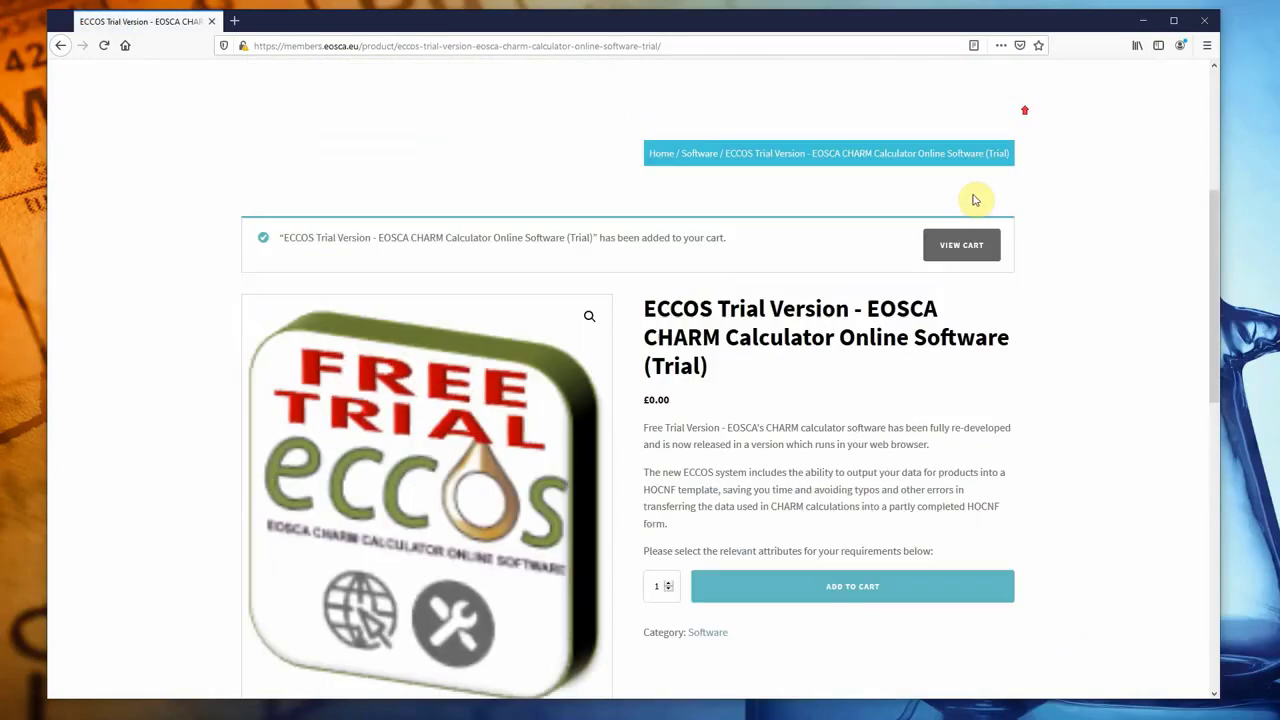
left_click(953, 249)
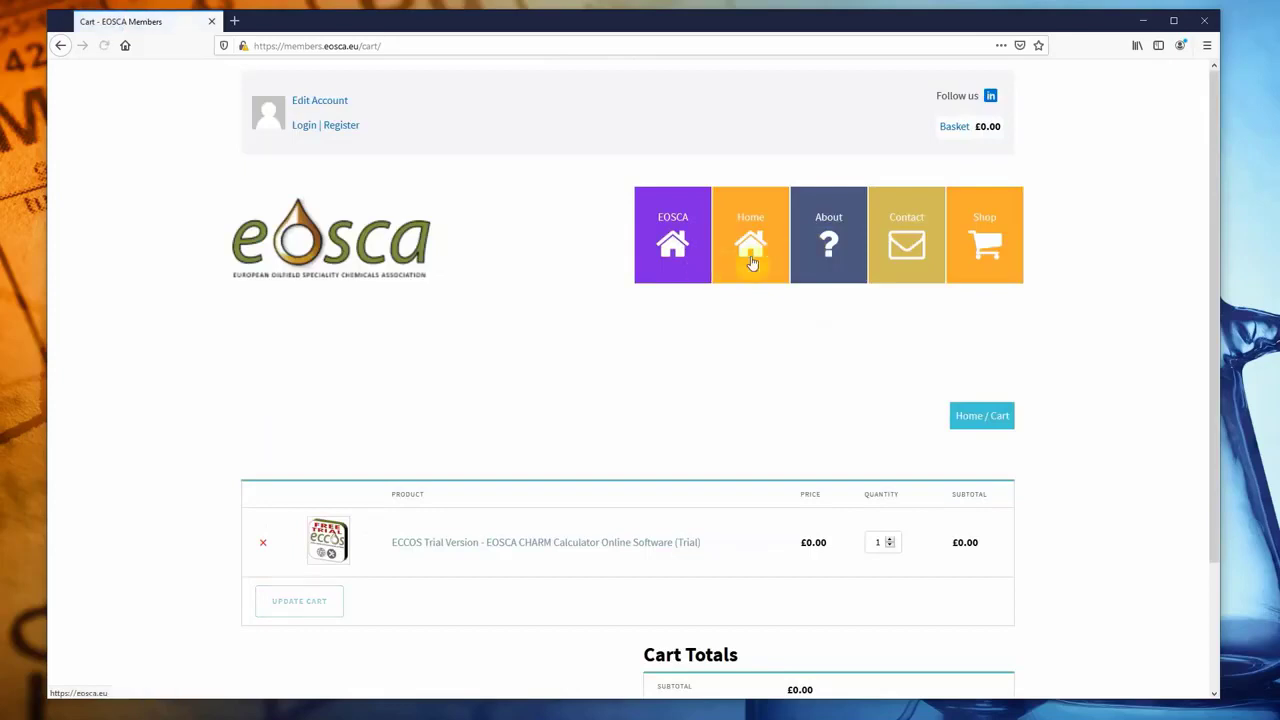
scroll(806, 357, "down", 3)
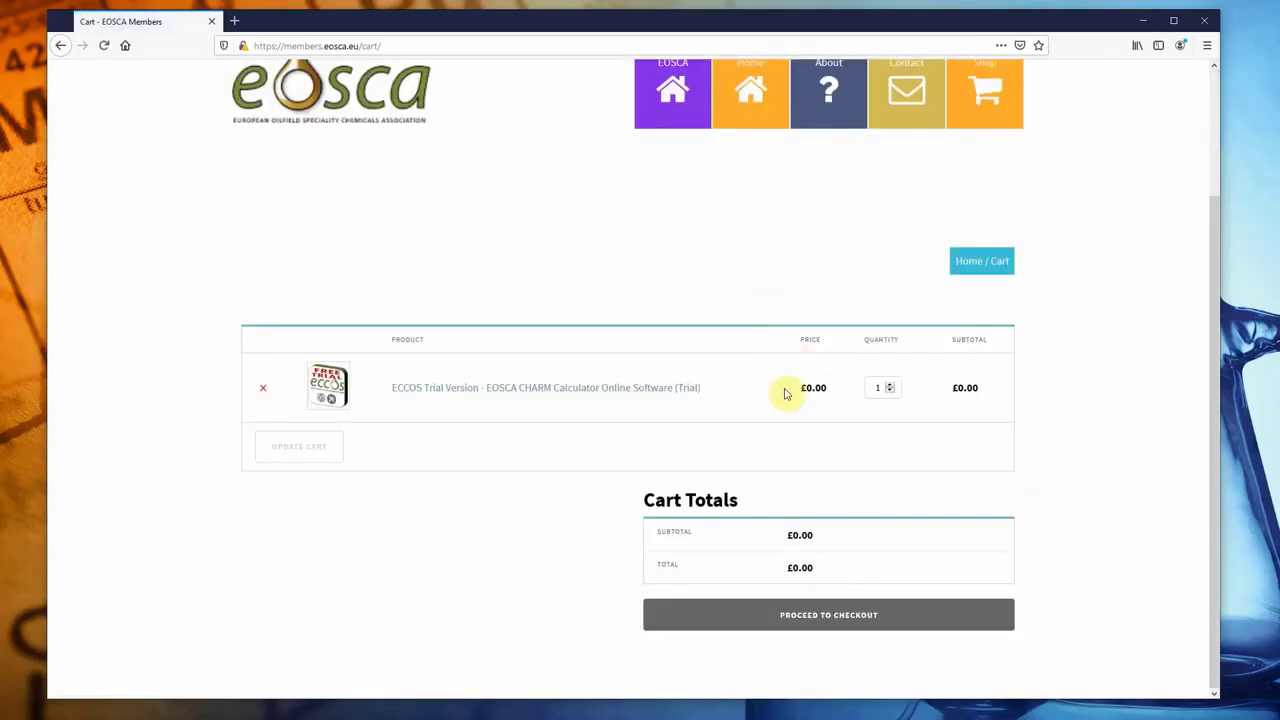
- Check out and place the £0.00 ECCOS Trial Version order with the existing billing details
left_click(833, 625)
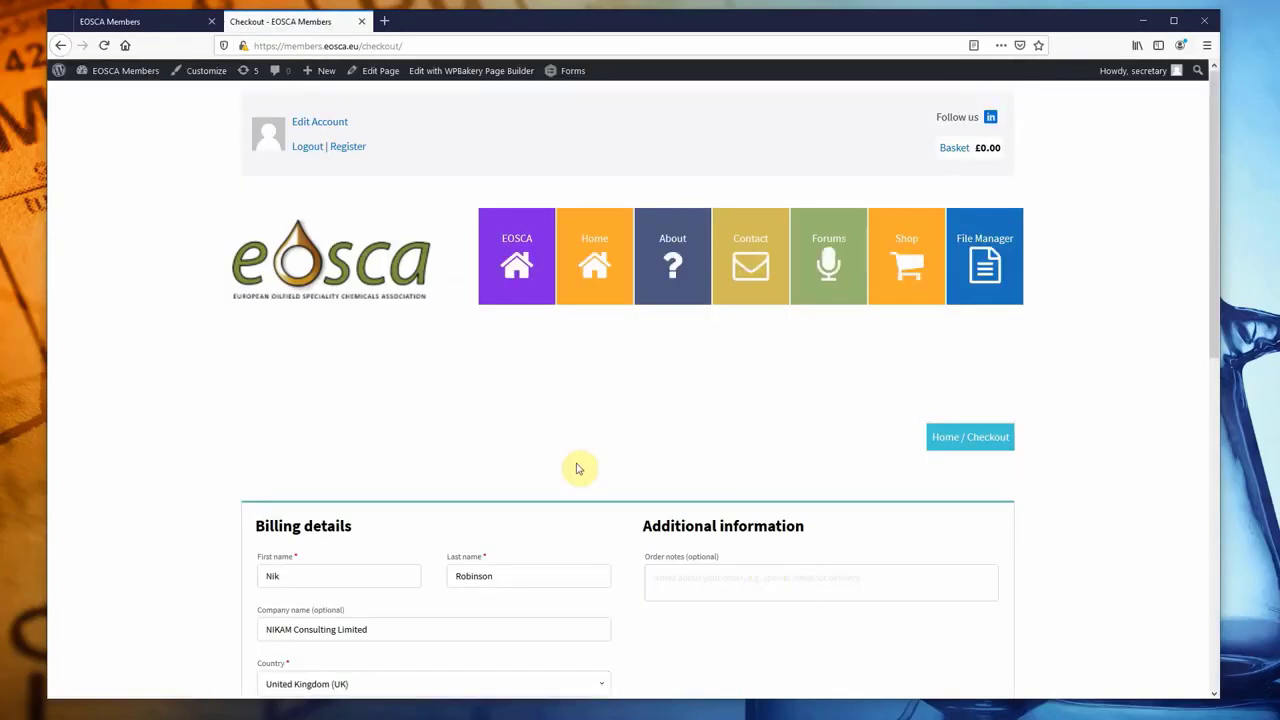
scroll(577, 468, "down", 3)
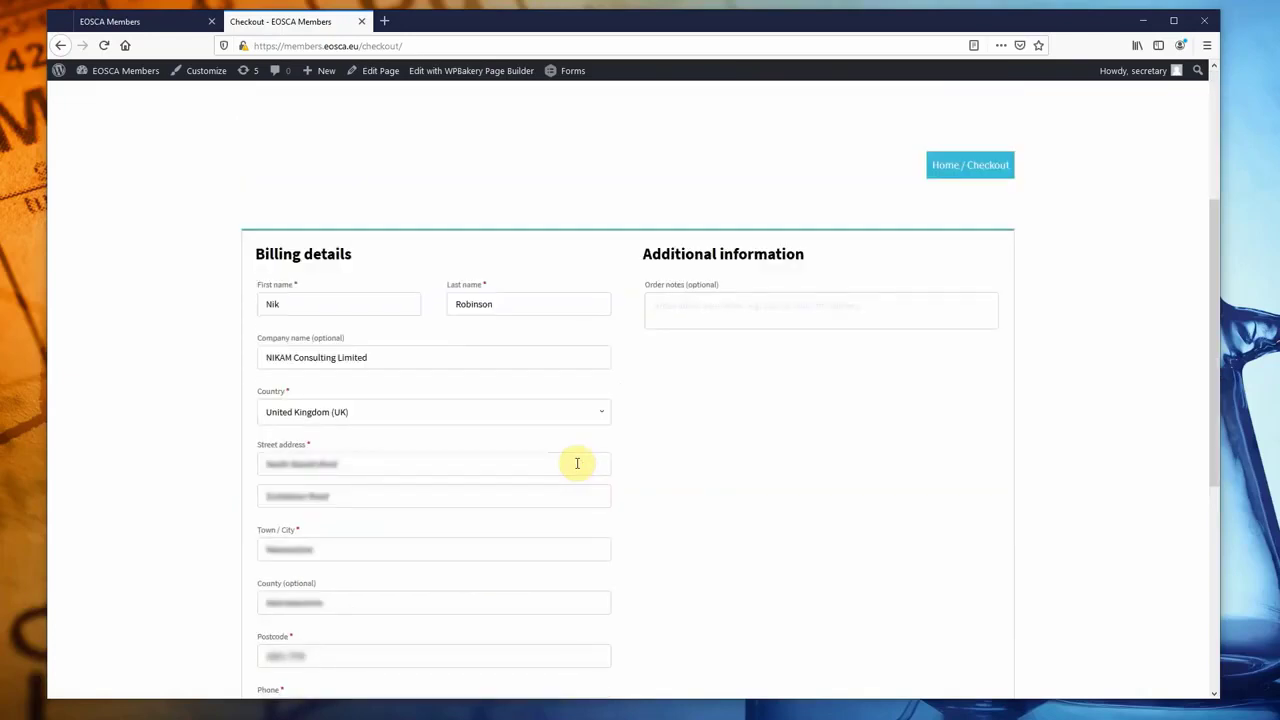
scroll(590, 480, "down", 5)
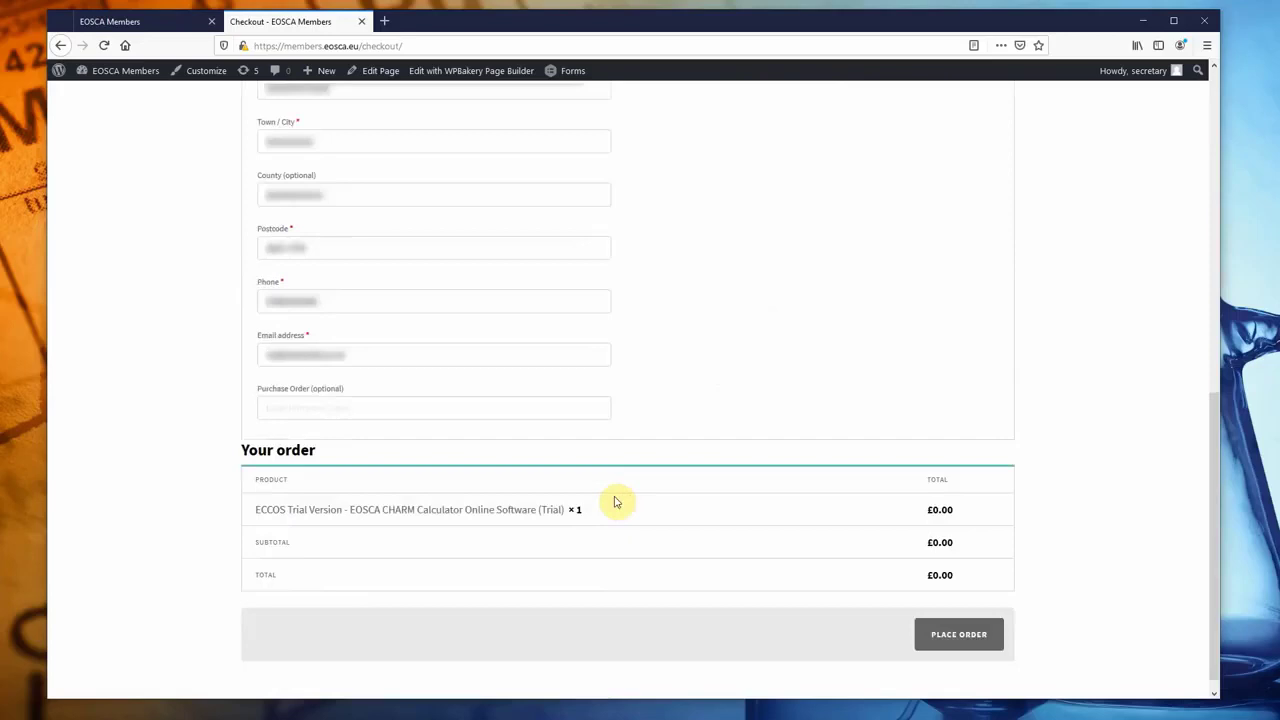
left_click(962, 638)
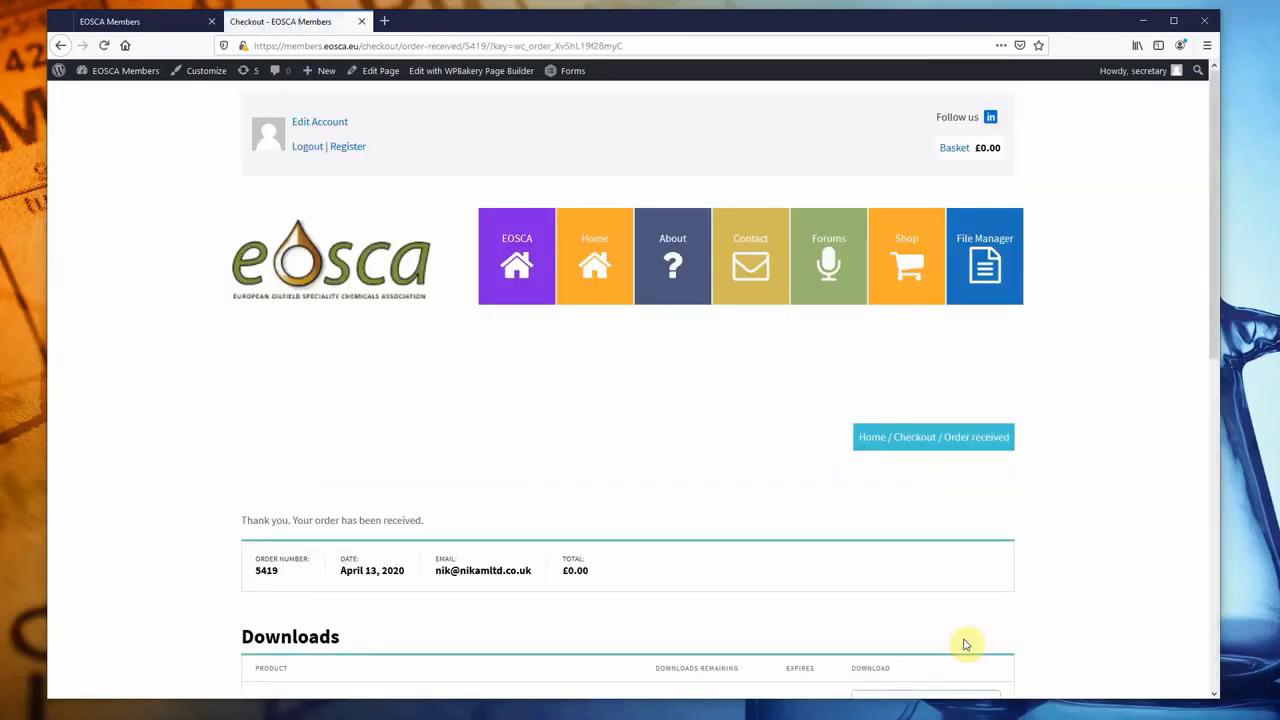
- Download the LOCAL INSTALLER and save eccos-local-1.0.0.0.exe to the computer
scroll(740, 555, "down", 3)
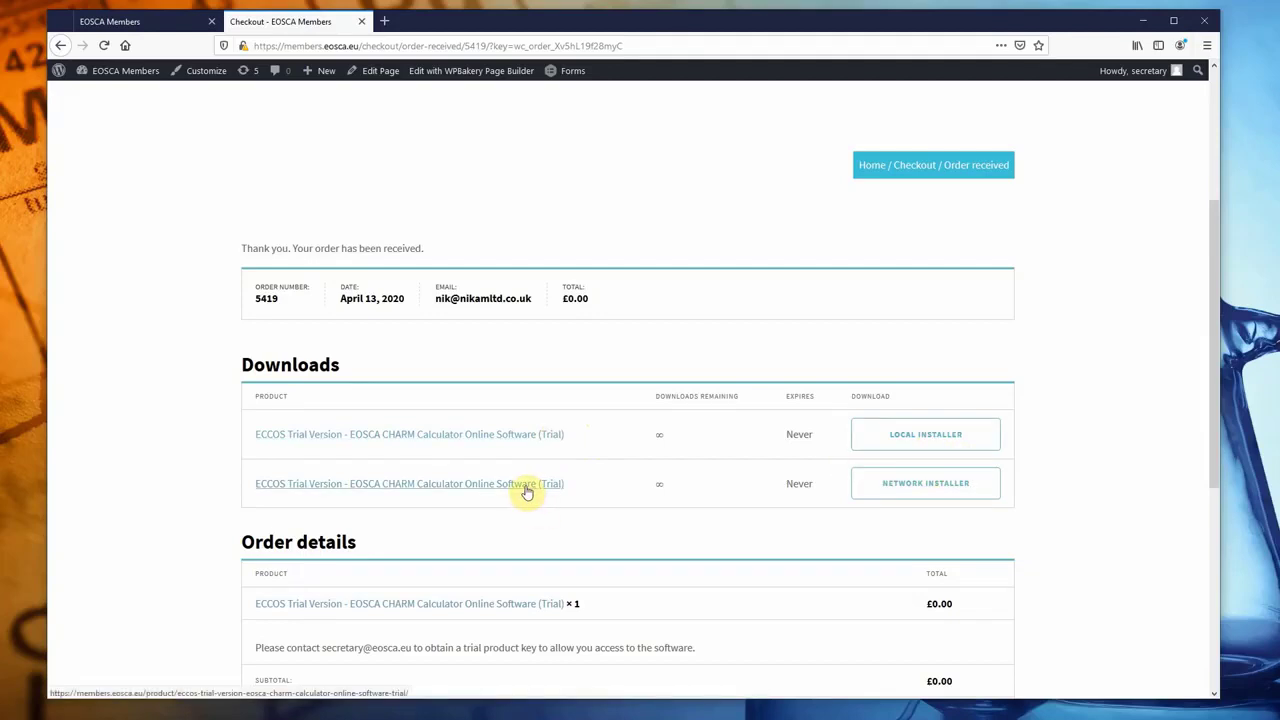
left_click(934, 443)
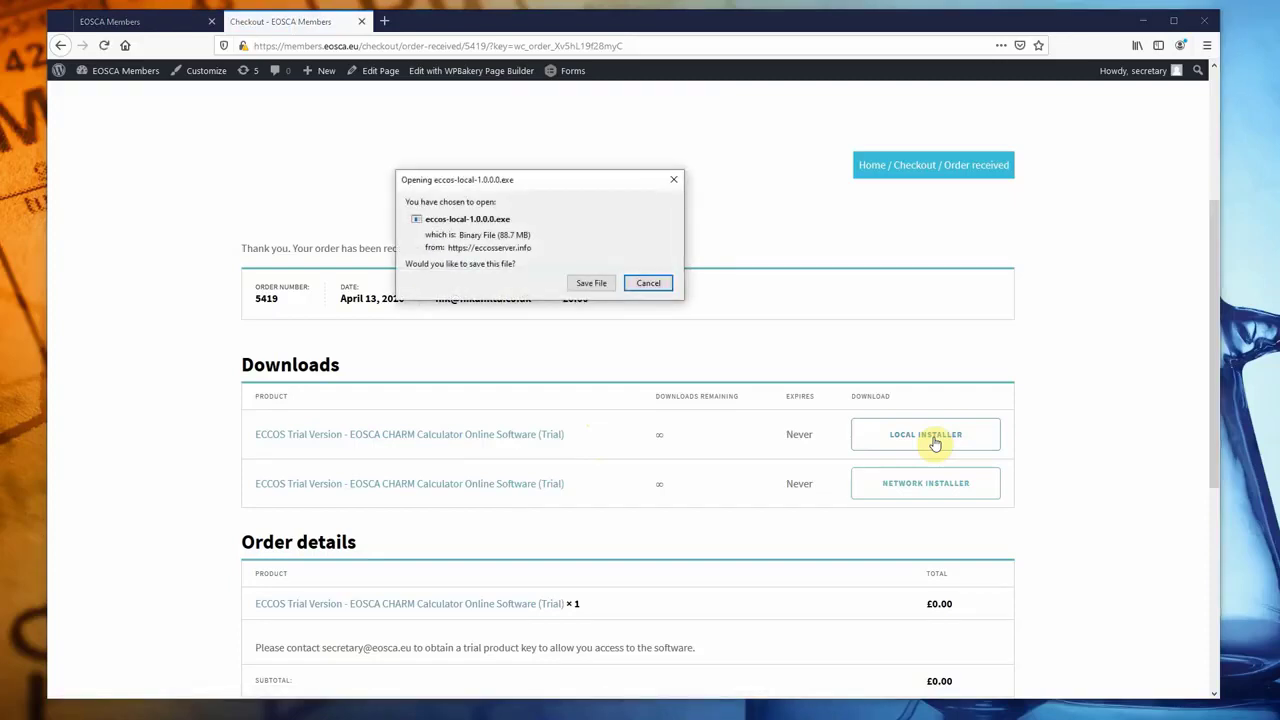
left_click(590, 284)
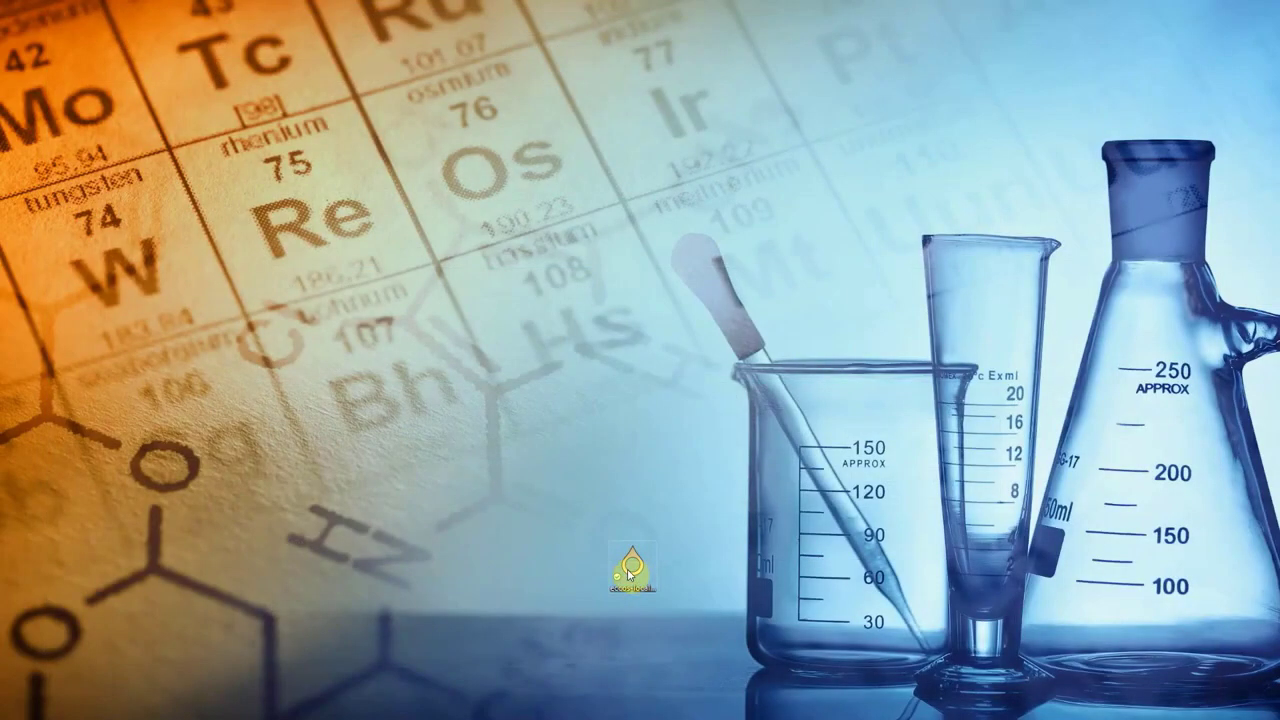
- Start the eccos-local installer from the desktop icon to open the ECCOS Installation Wizard
left_click(630, 574)
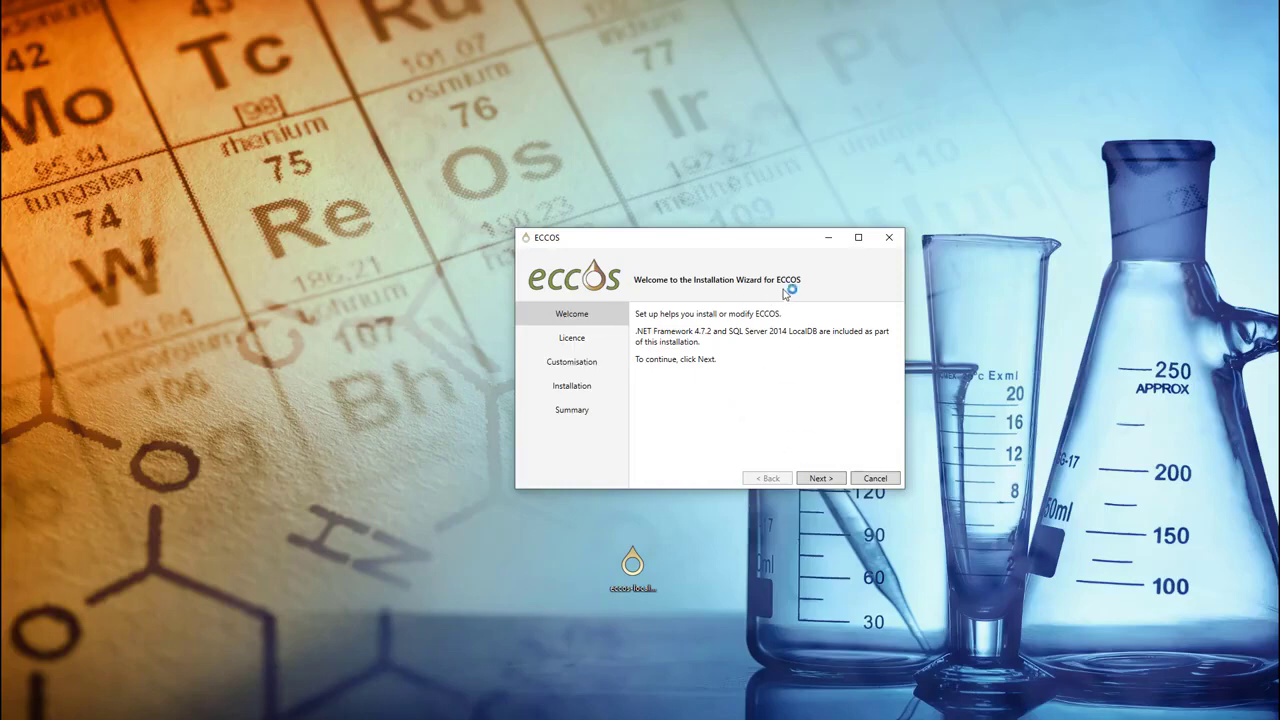
- Accept the ECCOS EULA and install to the default C:\Program Files (x86)\EOSCA\ECCOS folder
left_click(840, 480)
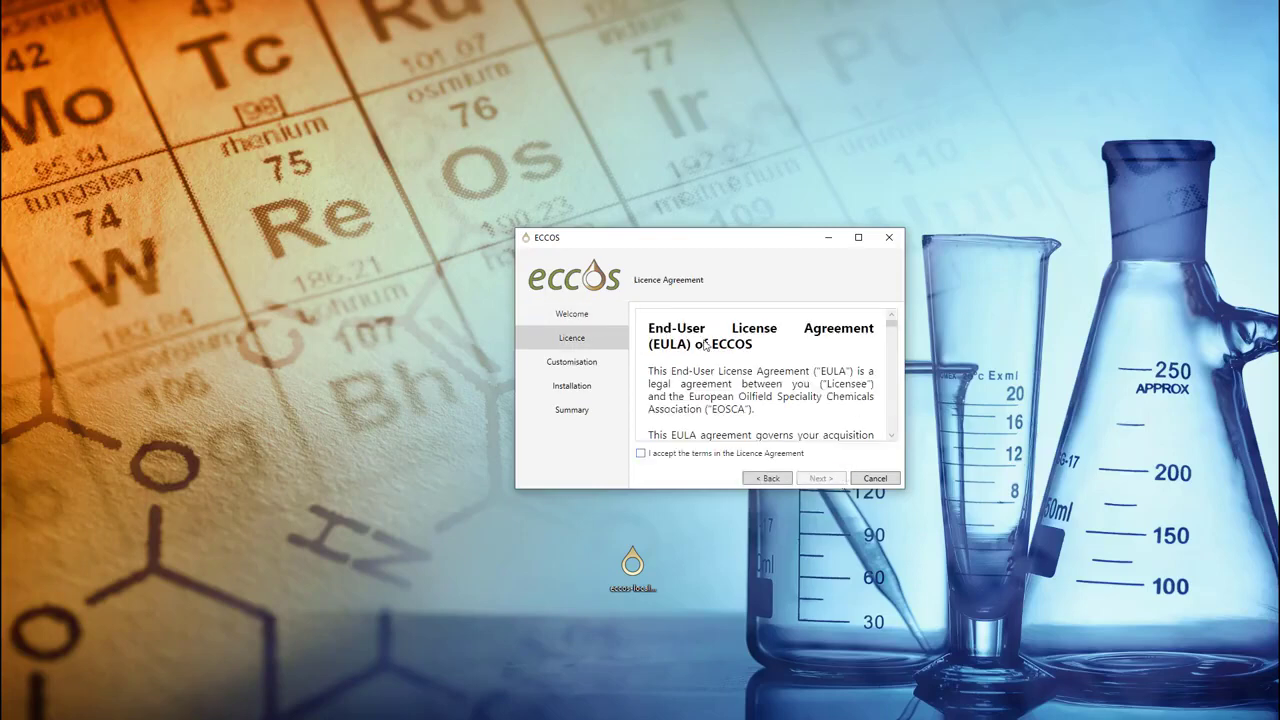
left_click_drag(893, 335, 896, 430)
left_click(641, 453)
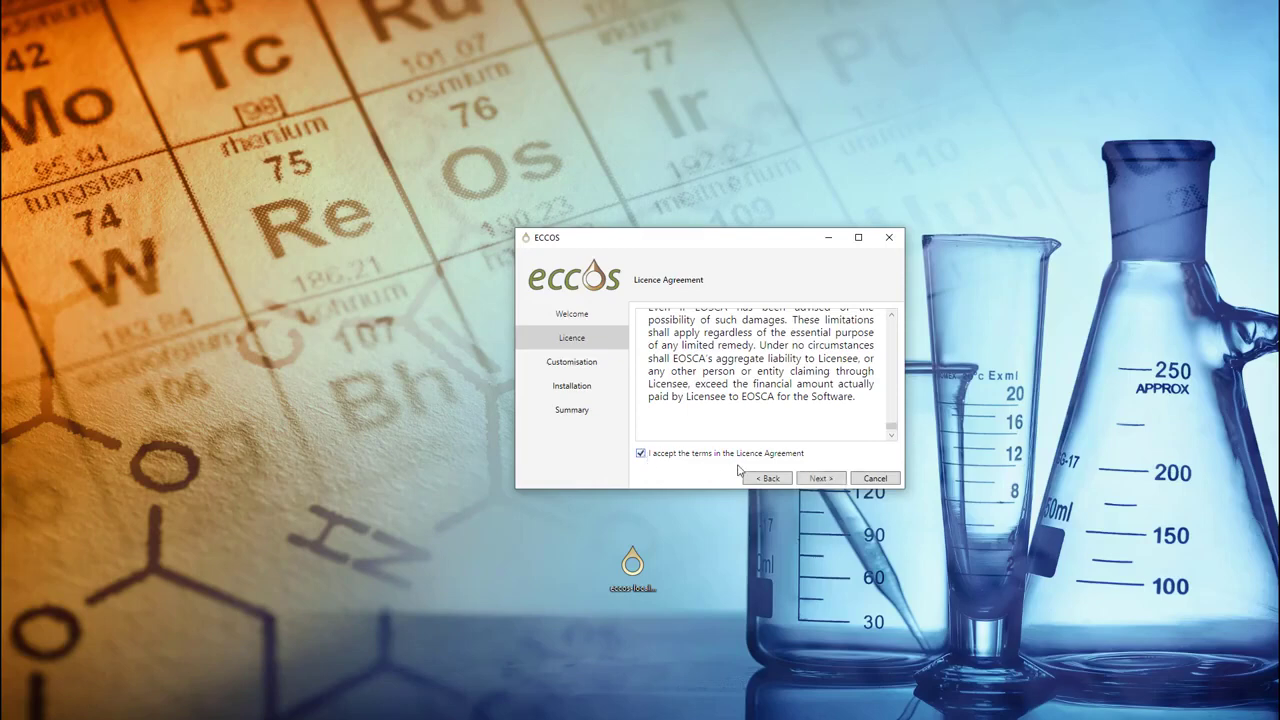
left_click(838, 482)
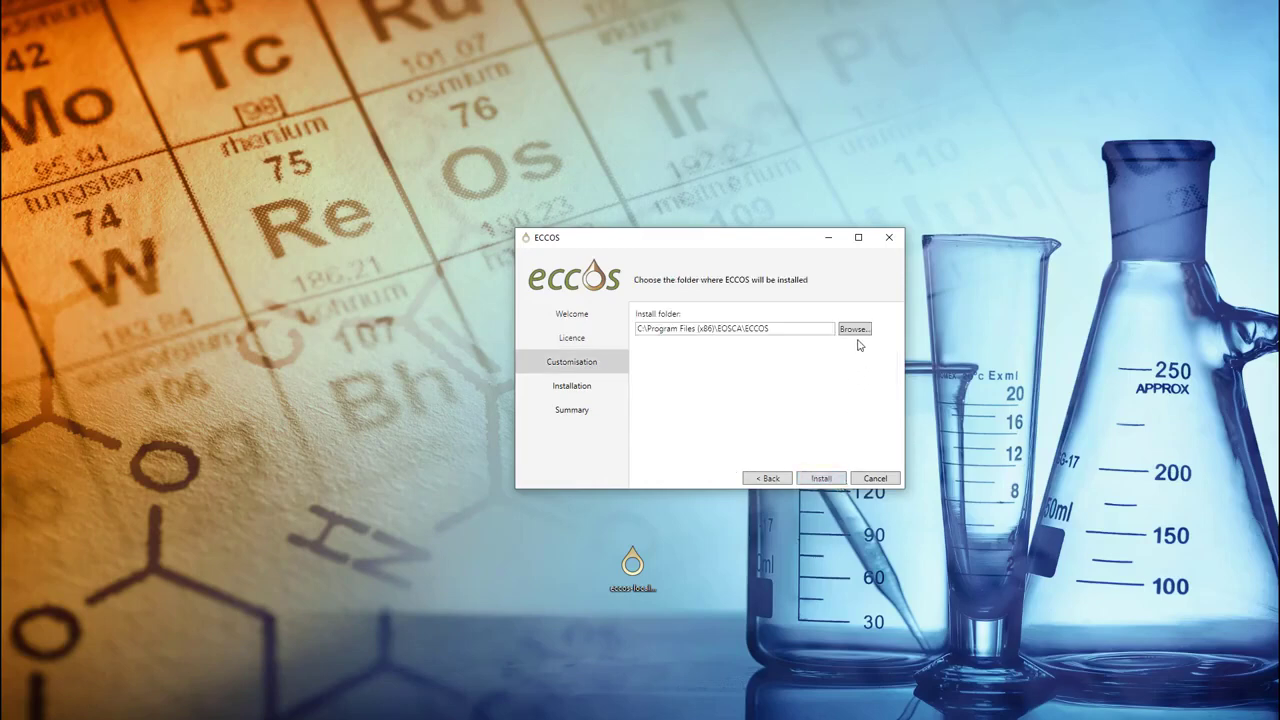
left_click(822, 479)
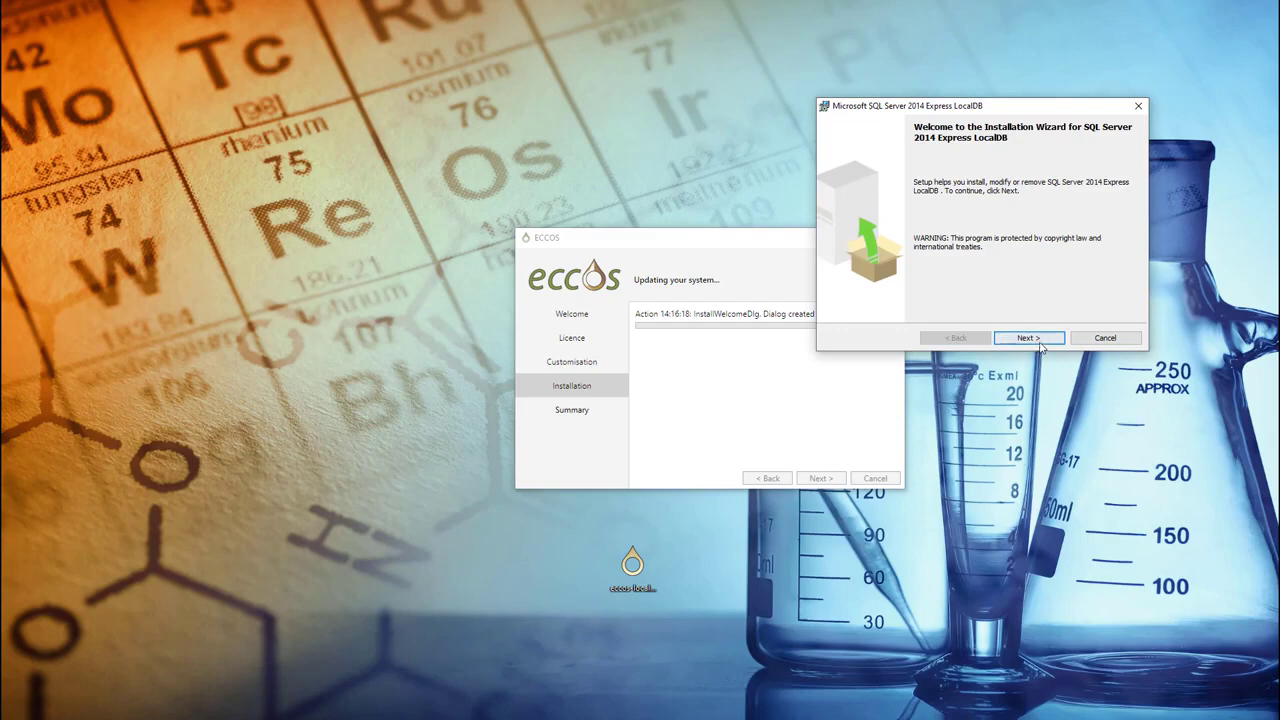
- Accept the SQL Server 2014 Express LocalDB licence, install LocalDB, and finish its setup
left_click(1030, 338)
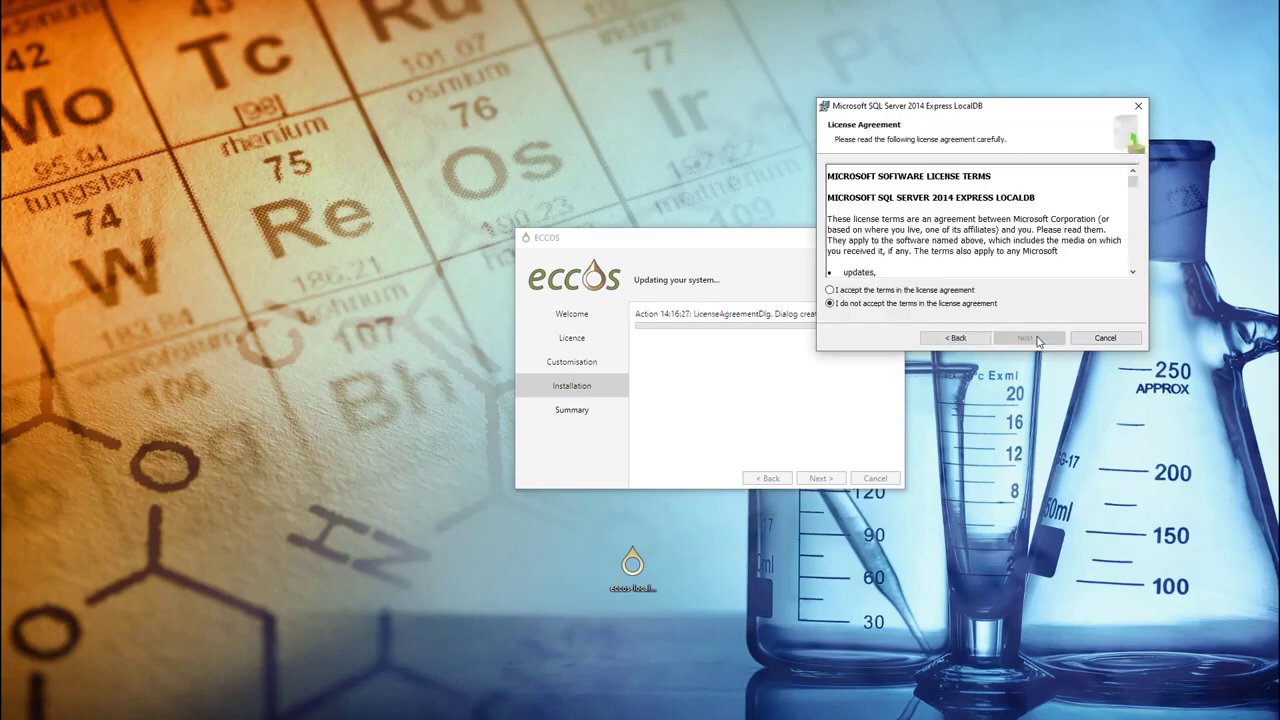
left_click(907, 290)
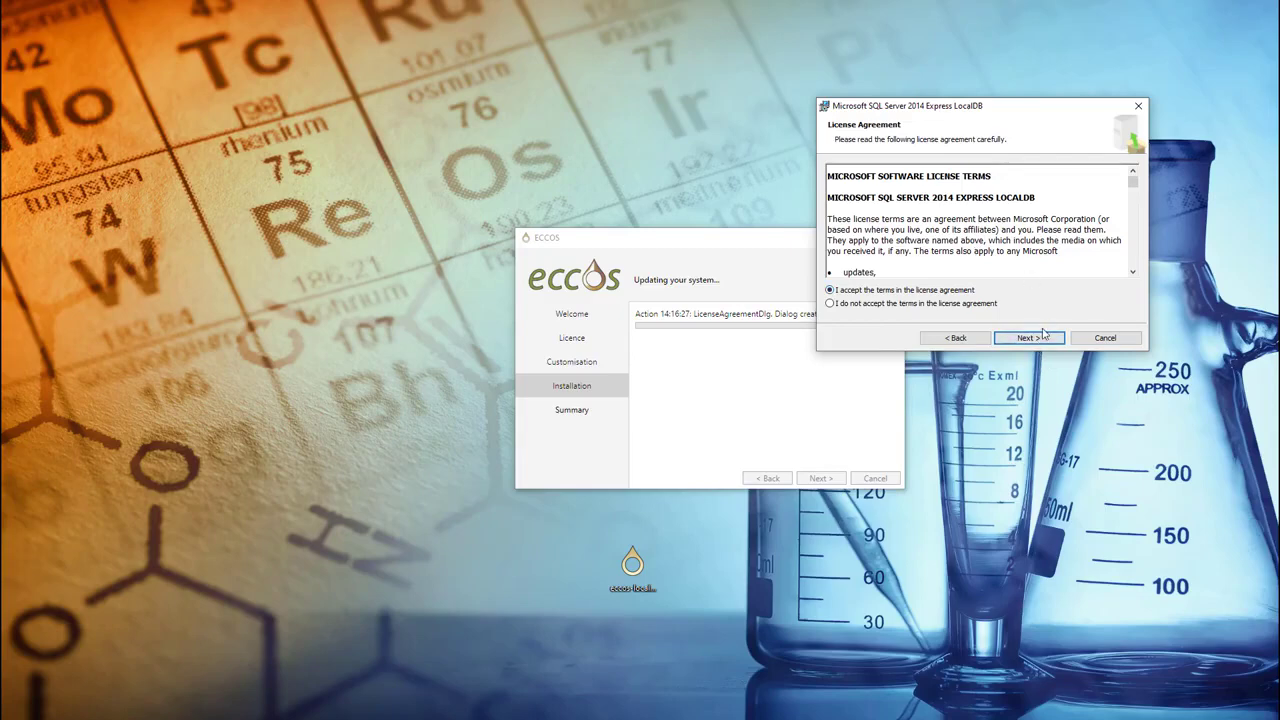
left_click(1038, 342)
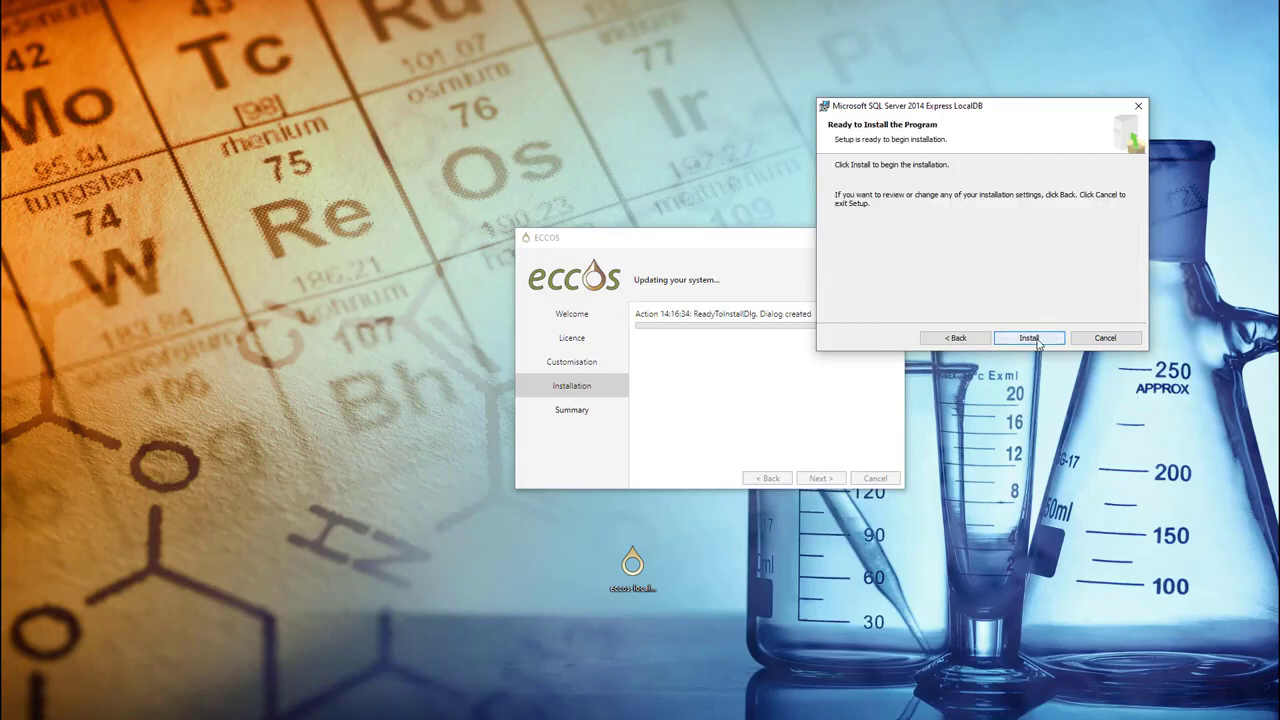
left_click(1038, 342)
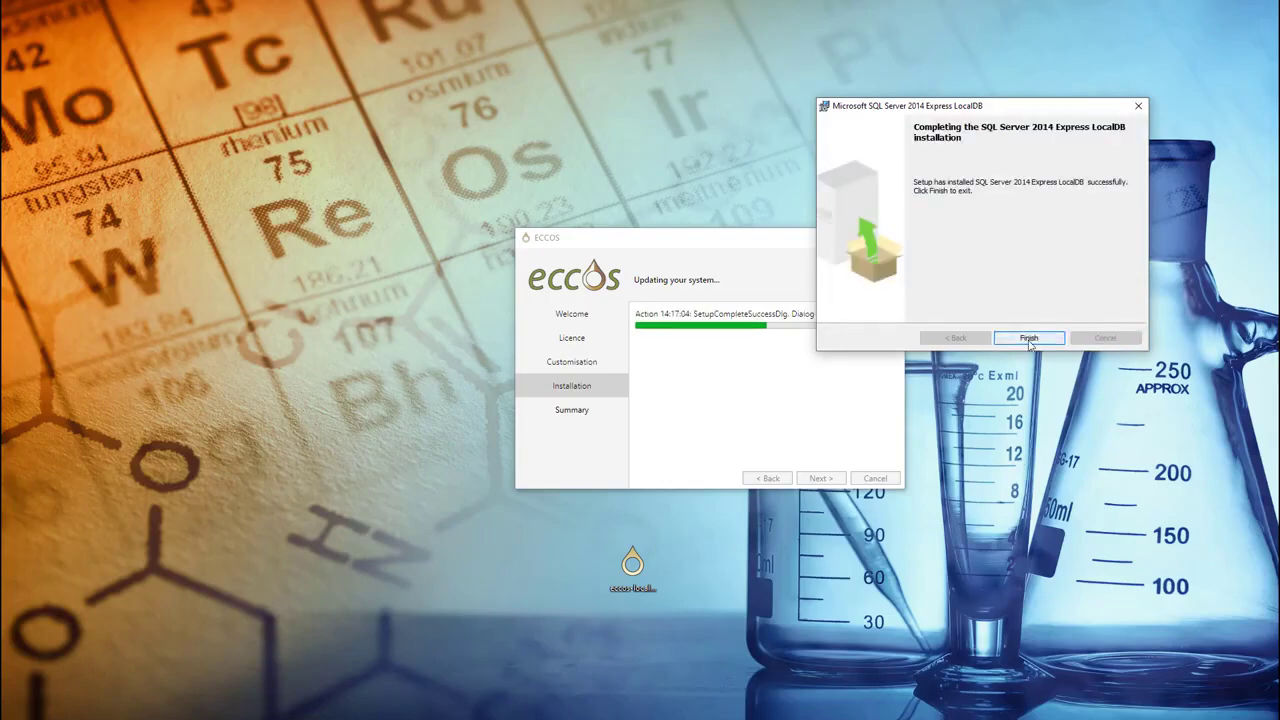
left_click(1028, 338)
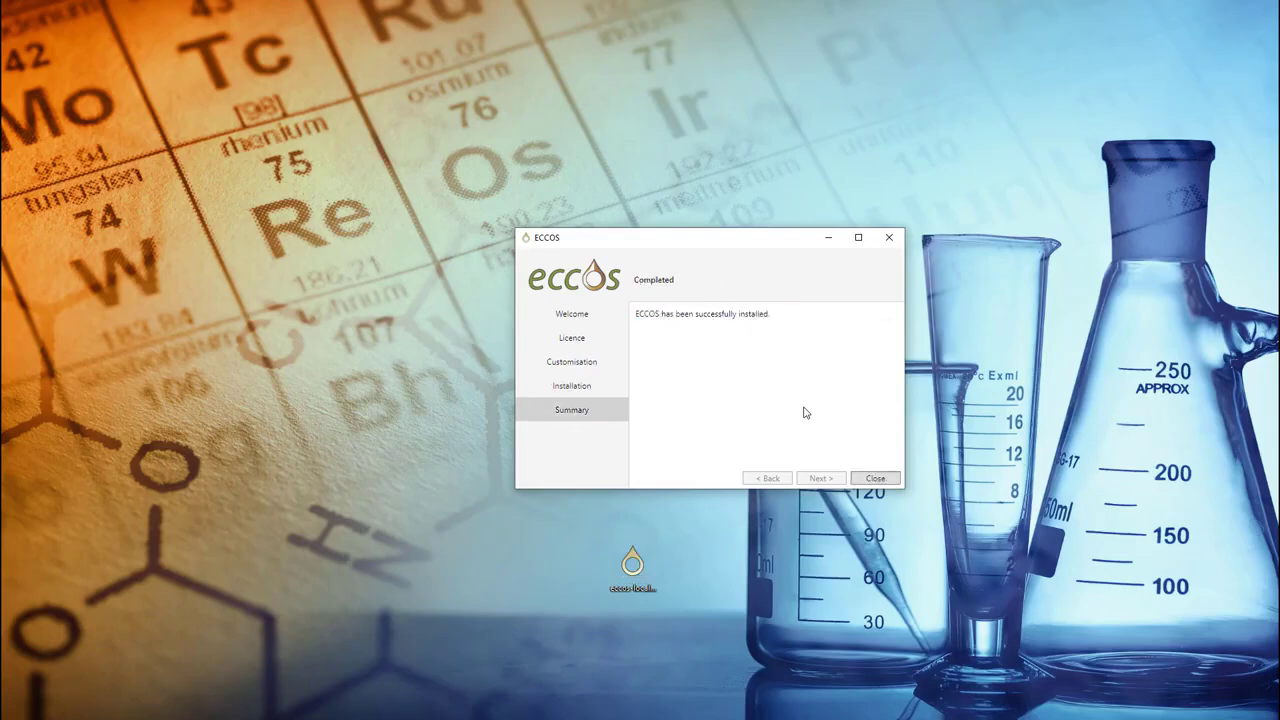
- Close the completed ECCOS installer and launch ECCOS from the eccos desktop shortcut
left_click(875, 480)
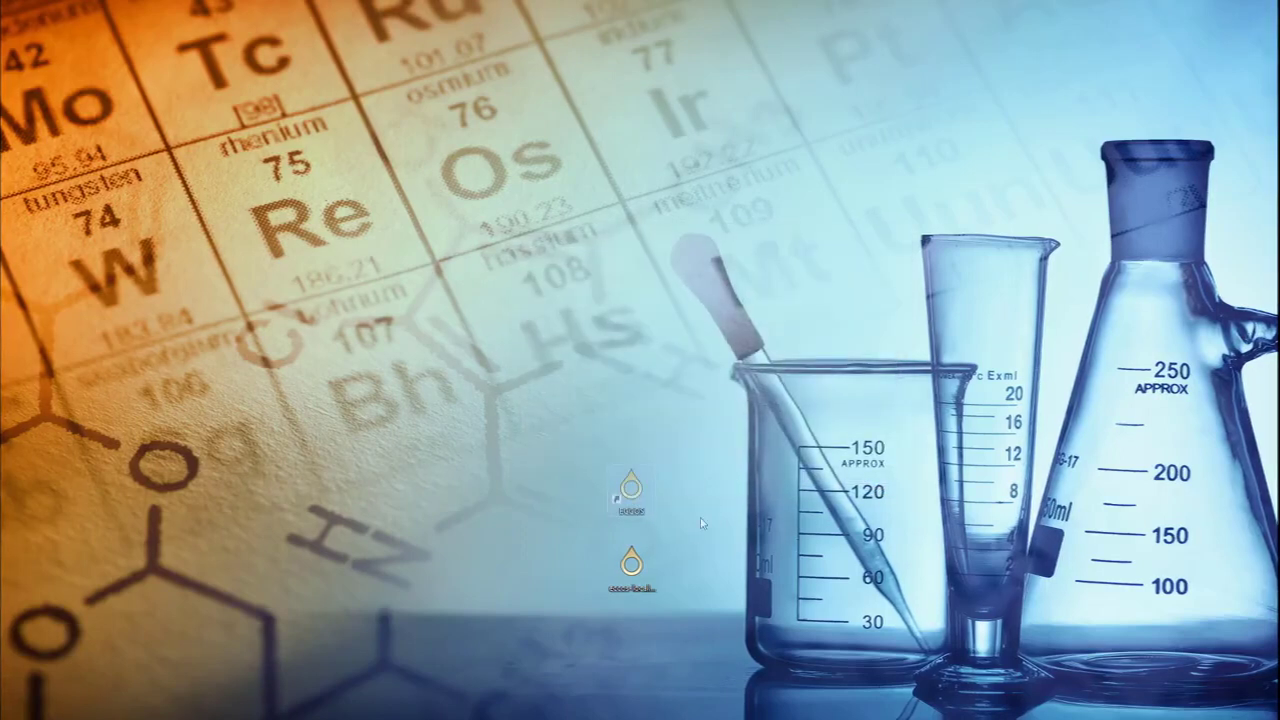
double_click(645, 492)
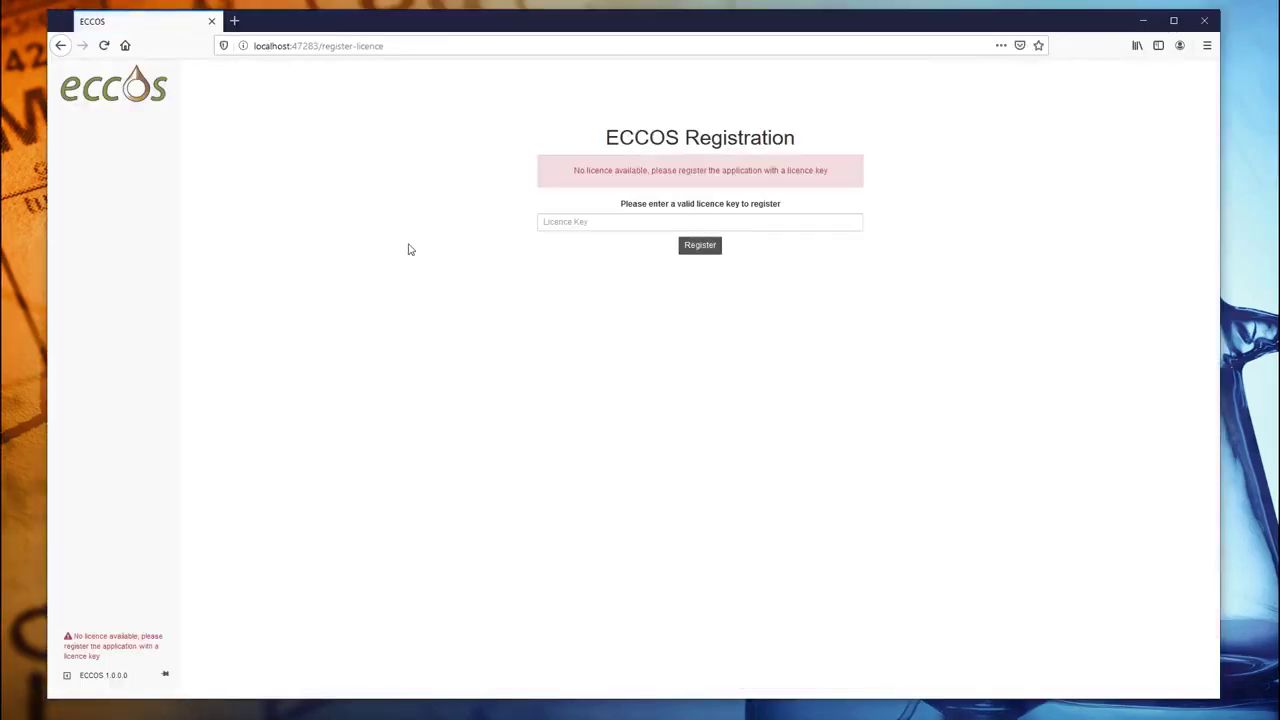
- Paste the licence key into the Licence Key field and register ECCOS
left_click(692, 222)
key("ctrl+v")
left_click(699, 251)
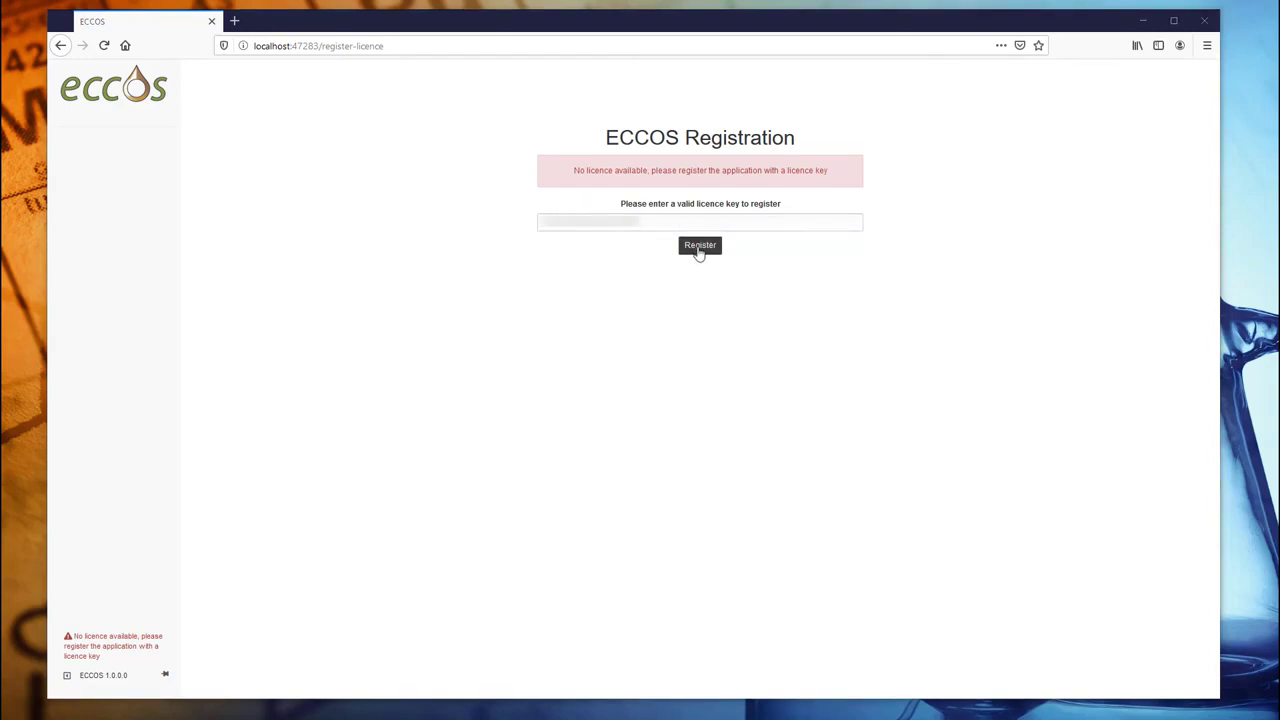
left_click(699, 251)
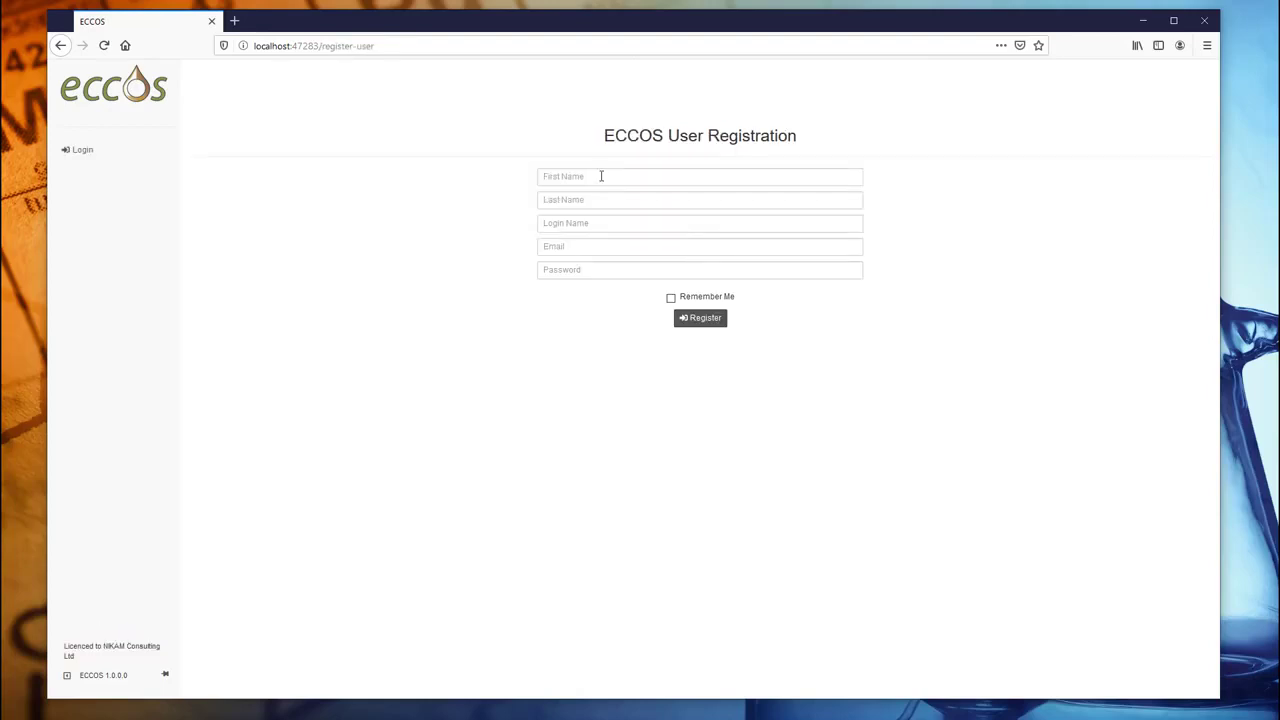
- Enter the new user's first name, last name and login name
left_click(594, 178)
type("Nik")
key("Tab")
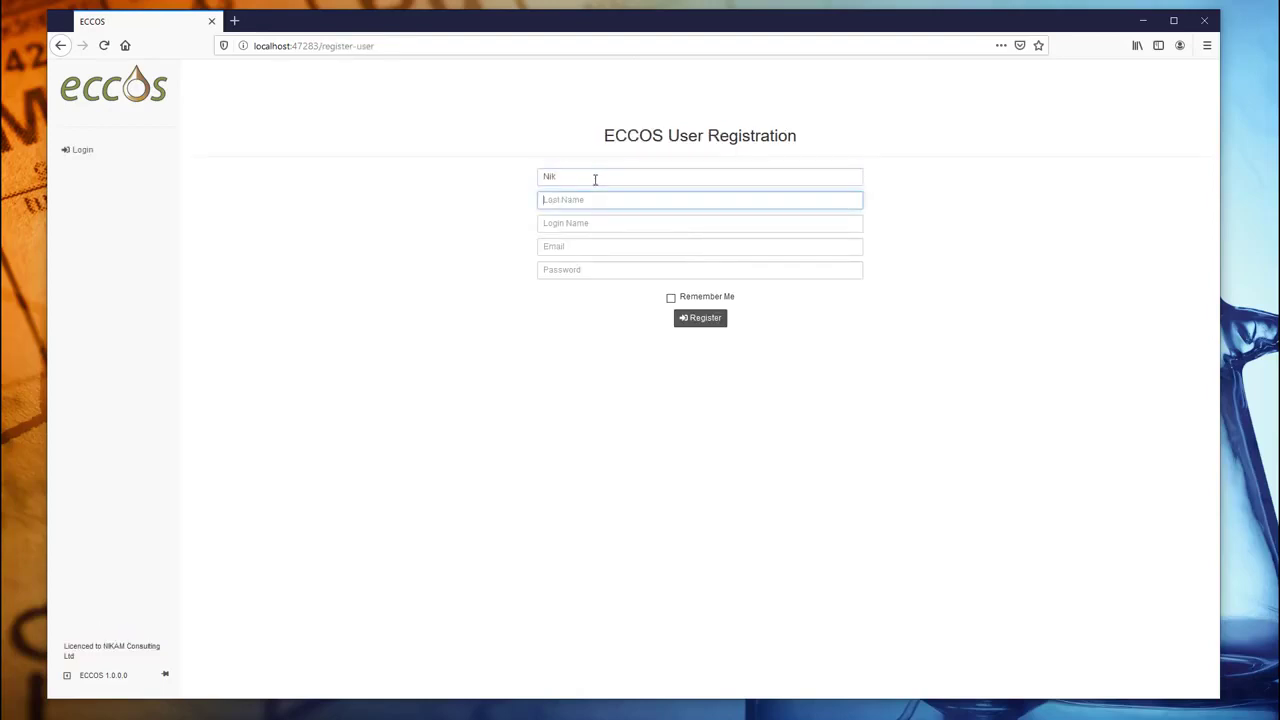
type("Ro")
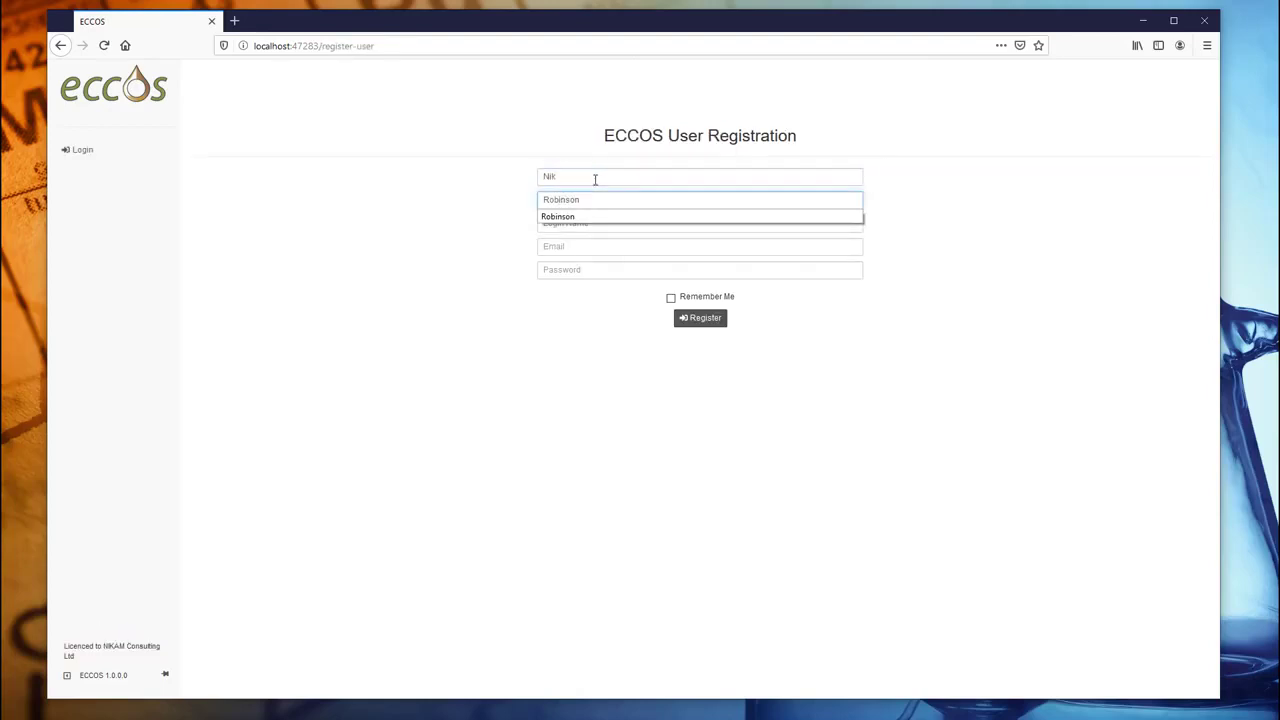
type("binson")
key("Tab")
type("n")
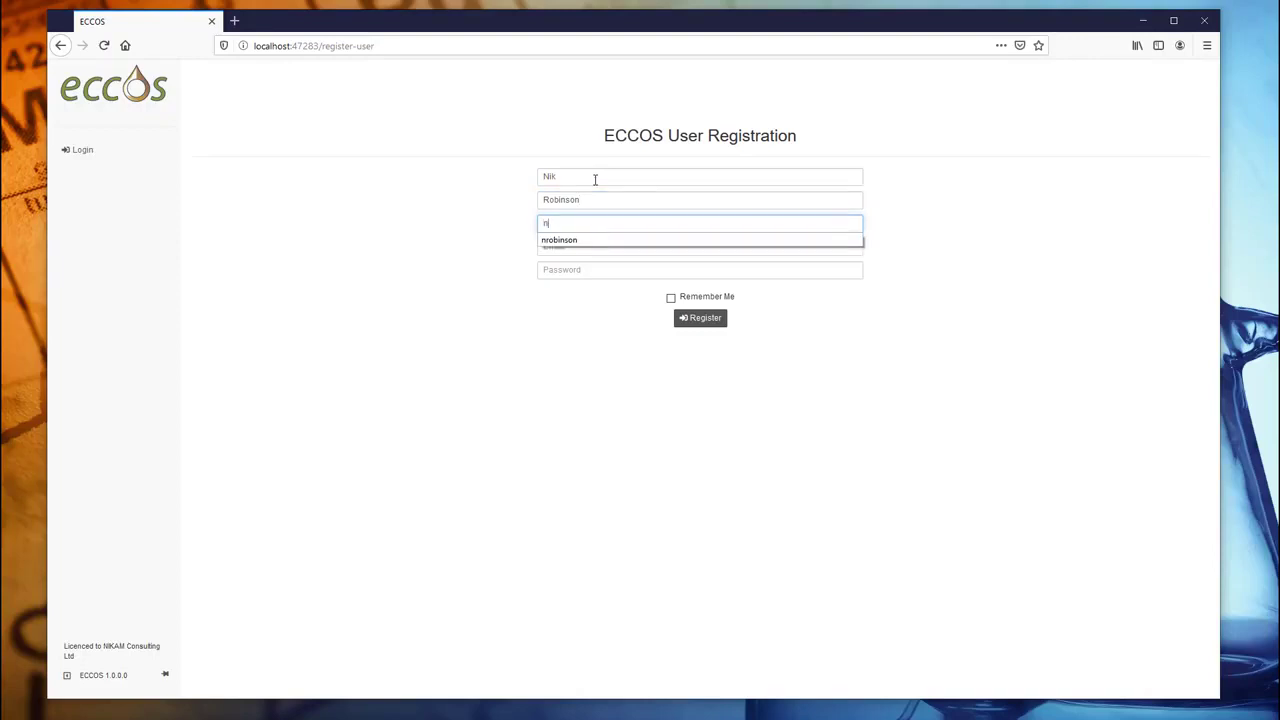
type("robinson")
- Fill in the saved e-mail address and a password, then register the user
key("Tab")
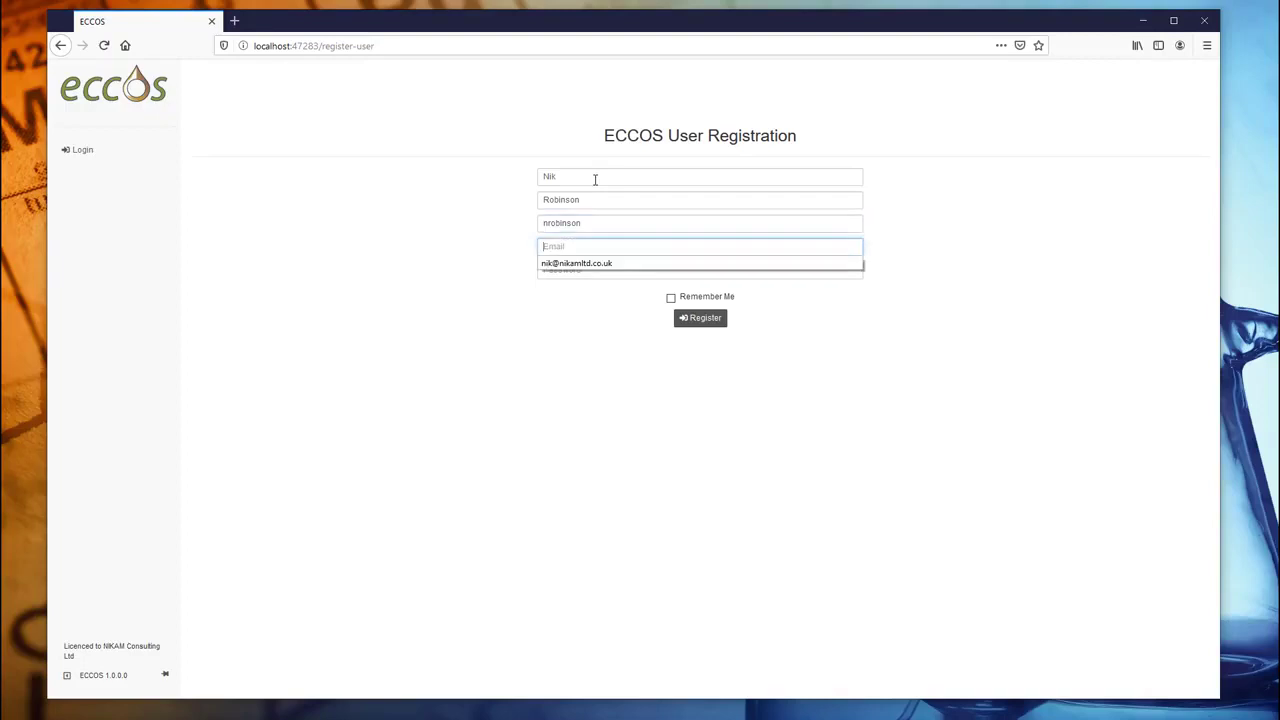
left_click(586, 263)
left_click(585, 268)
type("****")
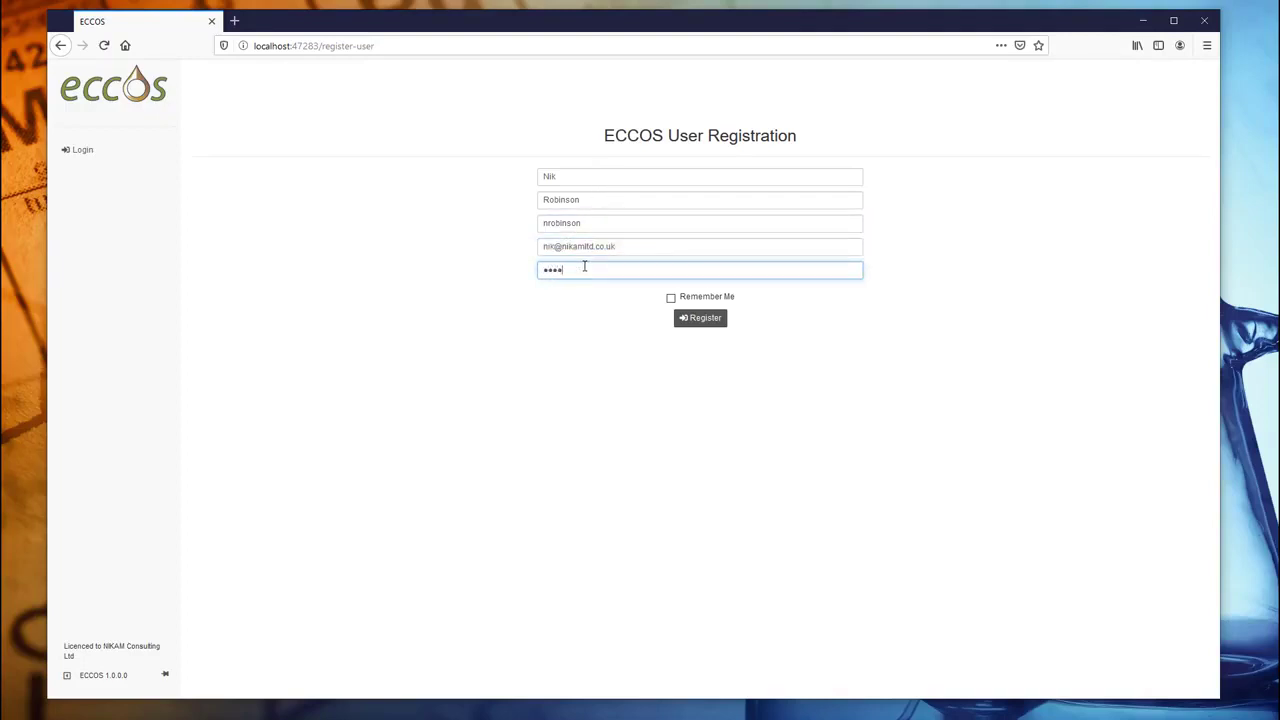
type("****")
left_click(705, 318)
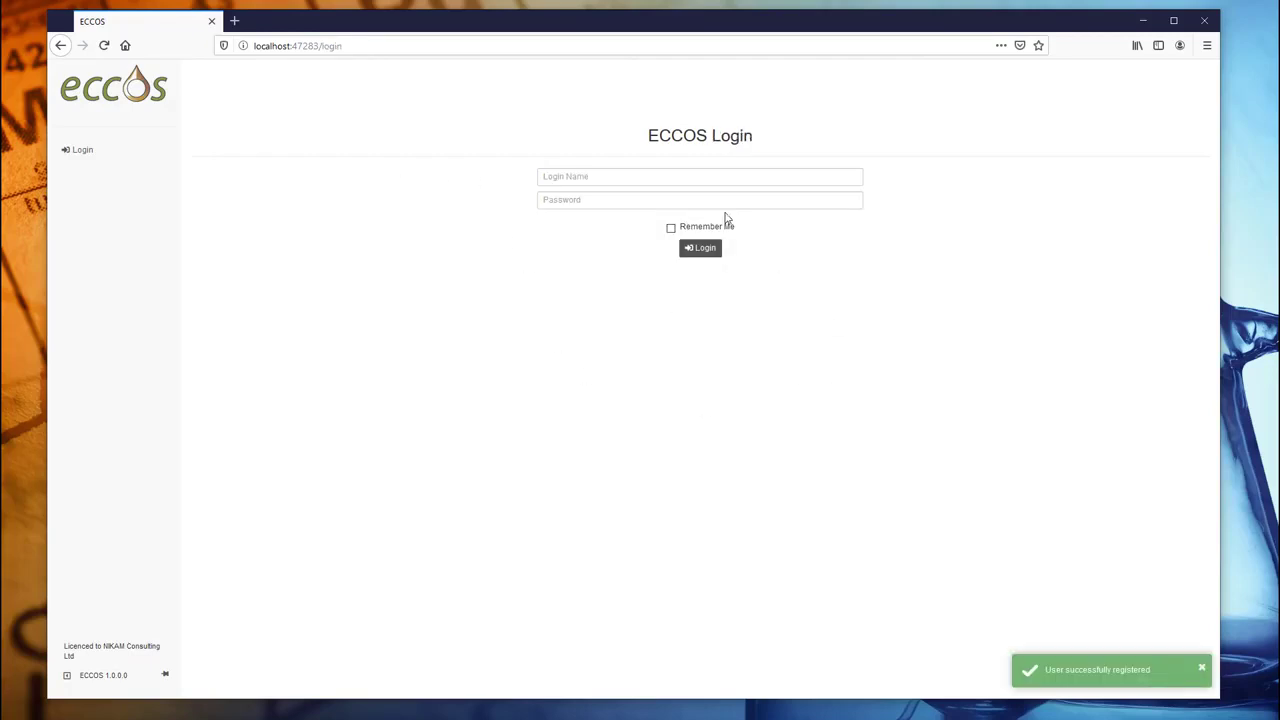
- Log in with the saved login name and the account password
left_click(623, 177)
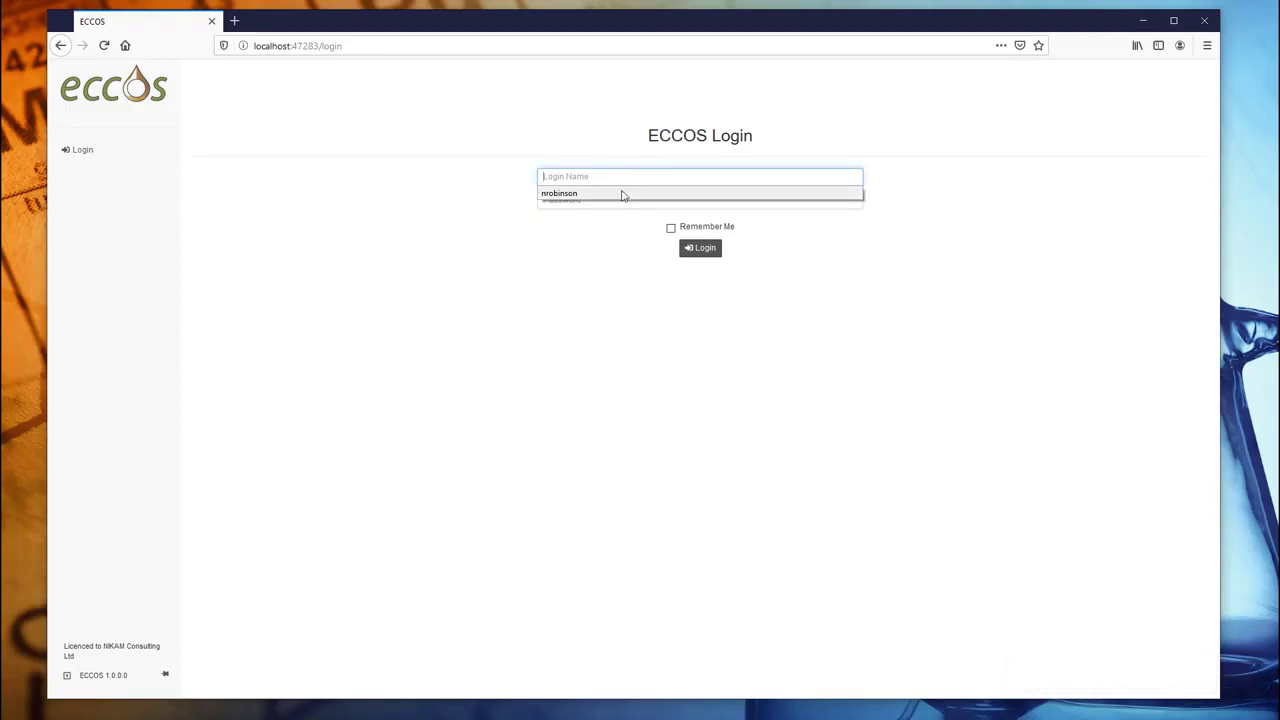
left_click(622, 194)
left_click(612, 196)
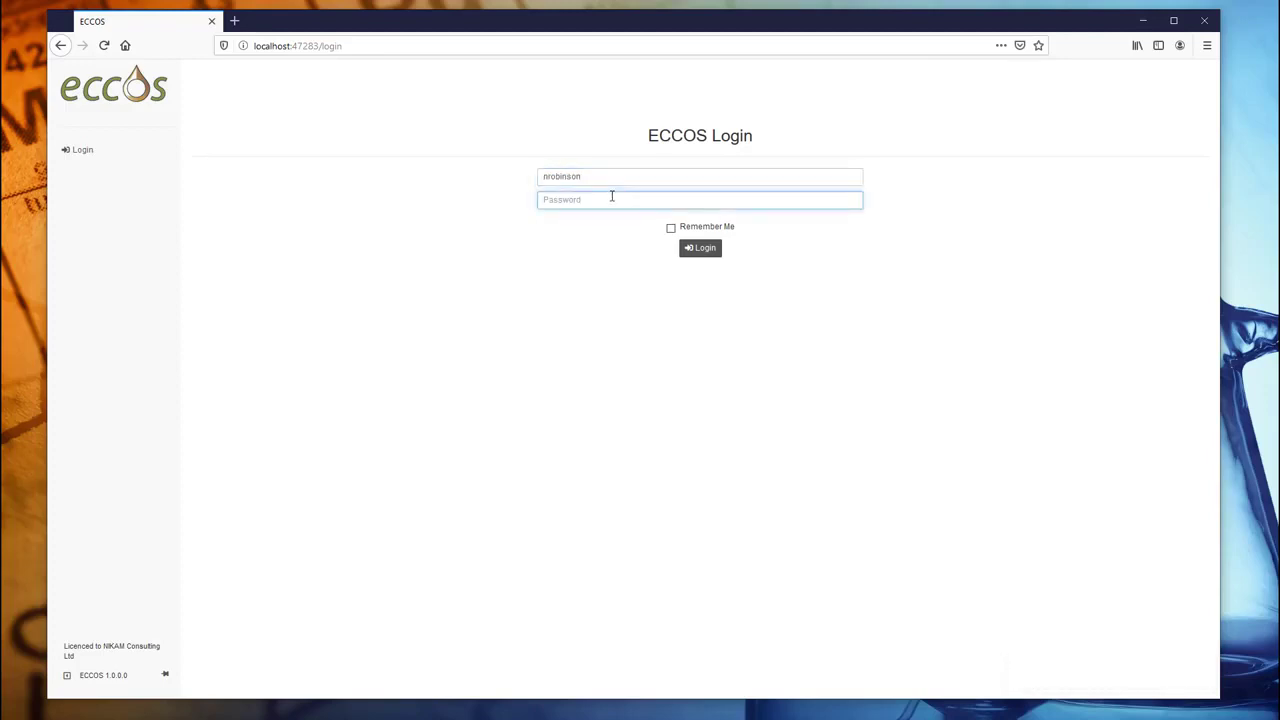
type("********")
left_click(701, 250)
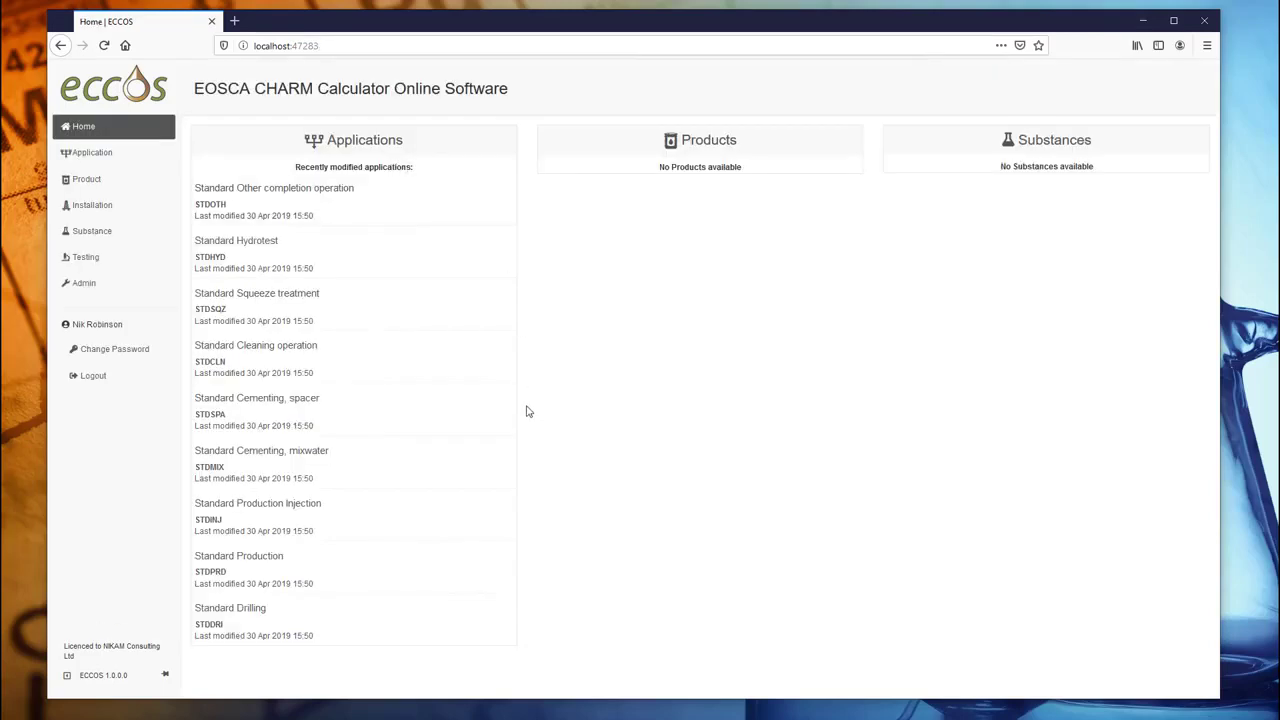